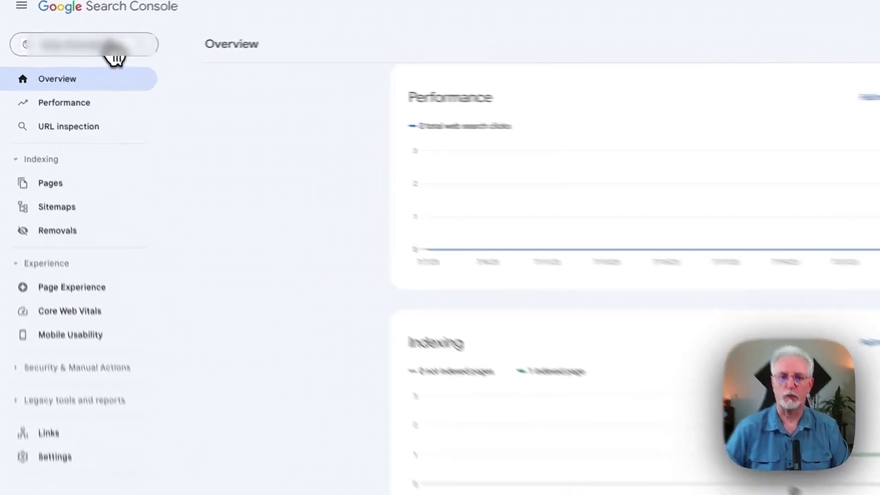
# Start adding a new property and enter the site's .com domain in the Domain field
pyautogui.click(84, 50)
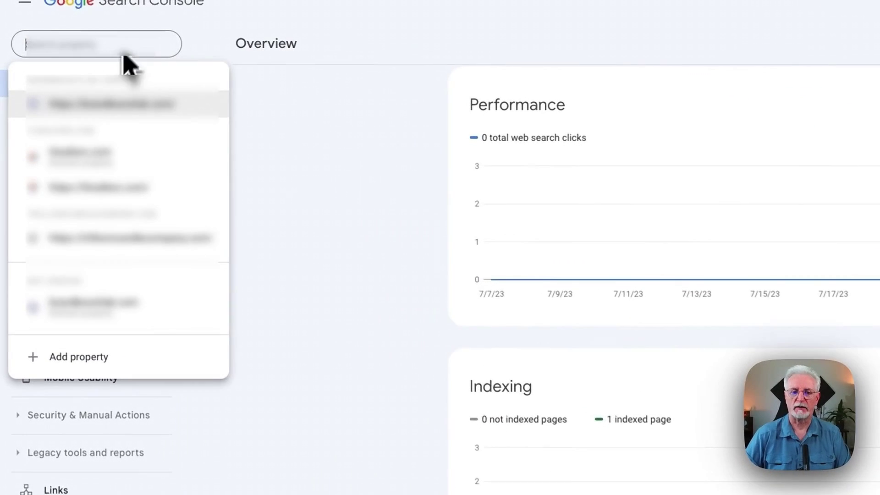
pyautogui.click(84, 363)
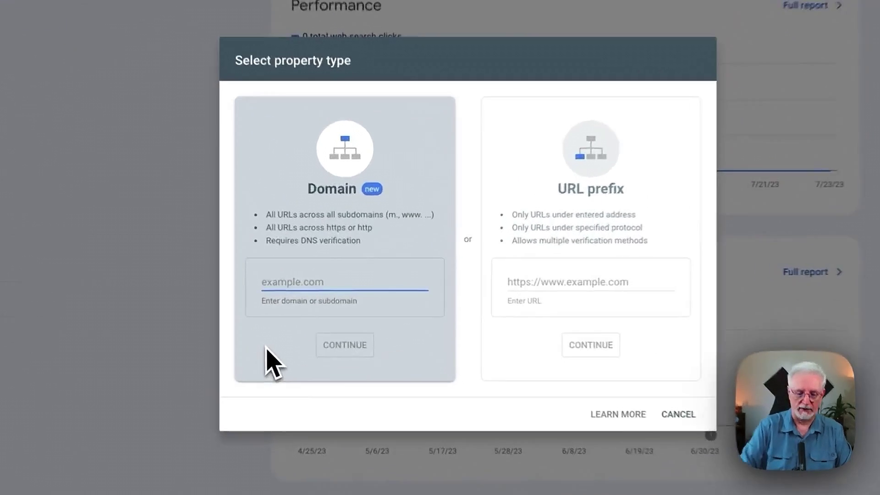
pyautogui.hotkey('ctrl', 'v')
pyautogui.write('com')
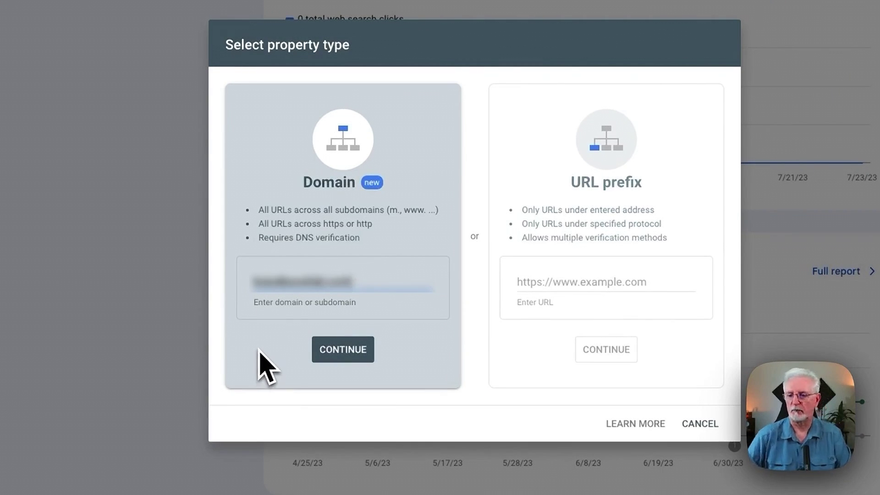
# Continue the Domain property setup to get the DNS TXT verification record
pyautogui.click(345, 357)
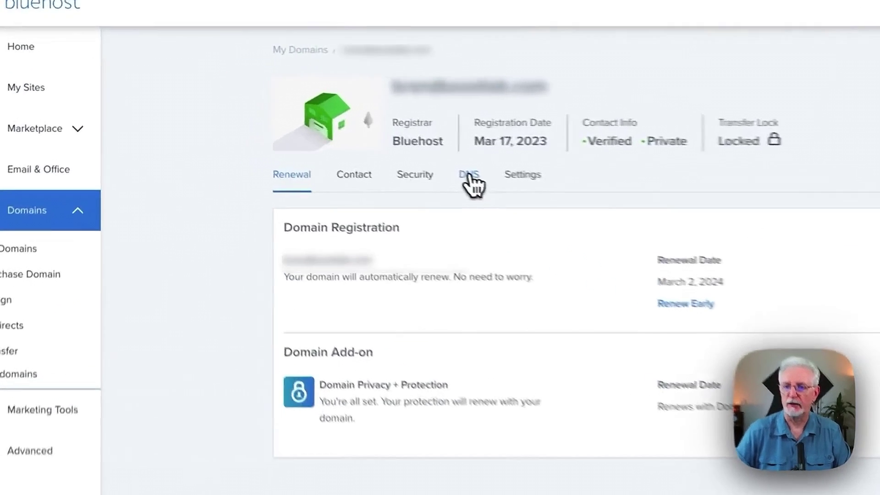
# In the domain's DNS tab, add and save a TXT record with the pasted Google verification value
pyautogui.click(359, 144)
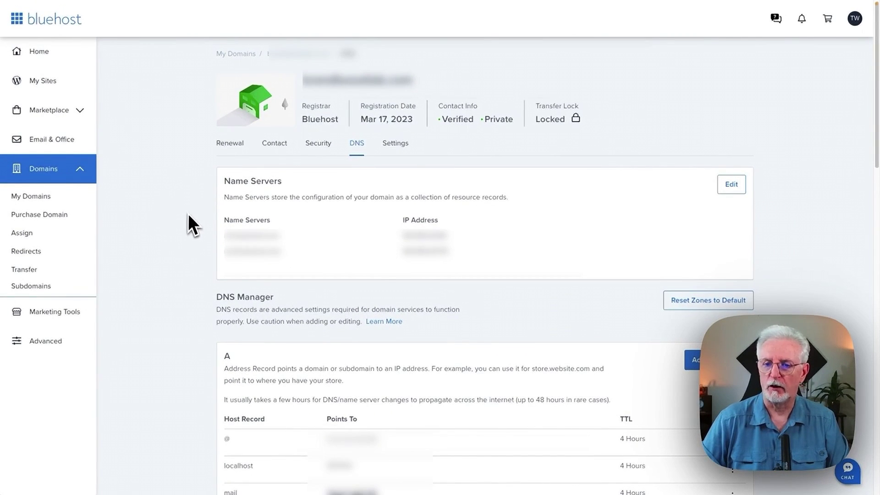
pyautogui.scroll(-10, 188, 214)
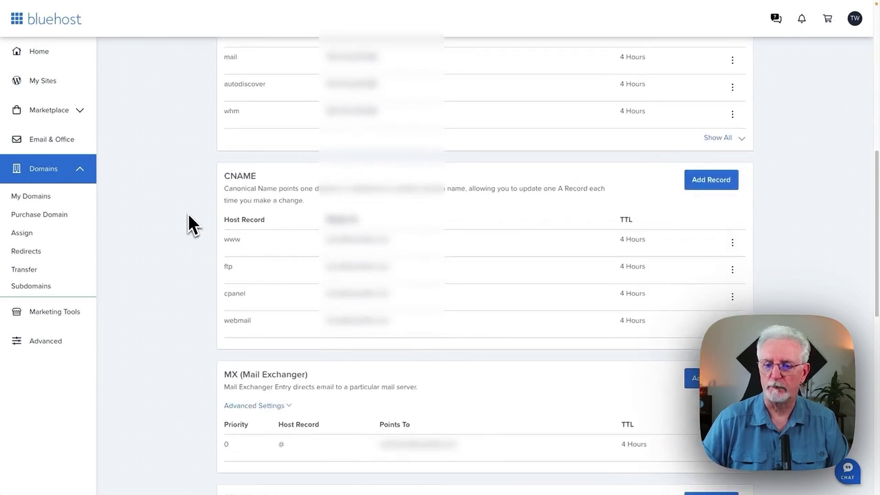
pyautogui.scroll(-10, 187, 214)
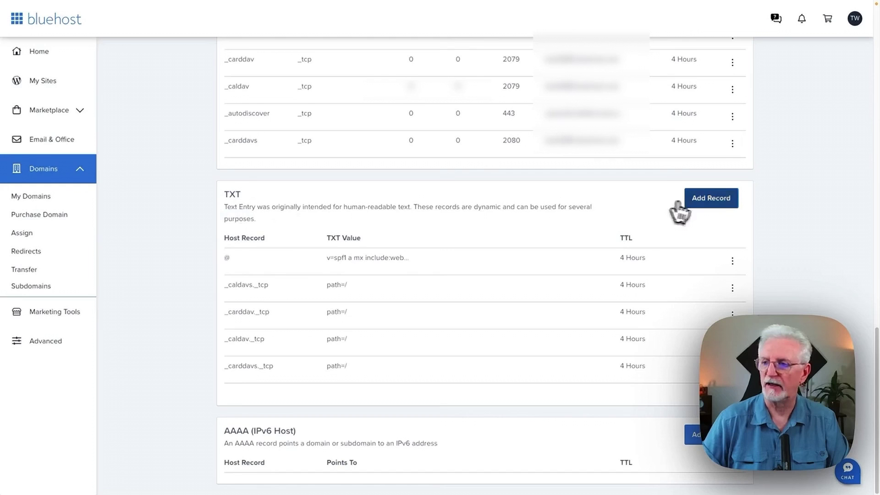
pyautogui.click(696, 202)
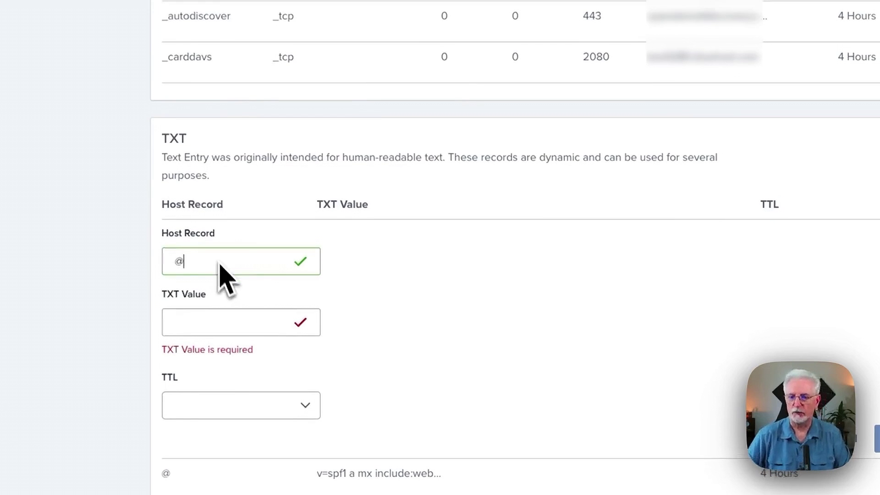
pyautogui.click(212, 315)
pyautogui.hotkey('ctrl', 'v')
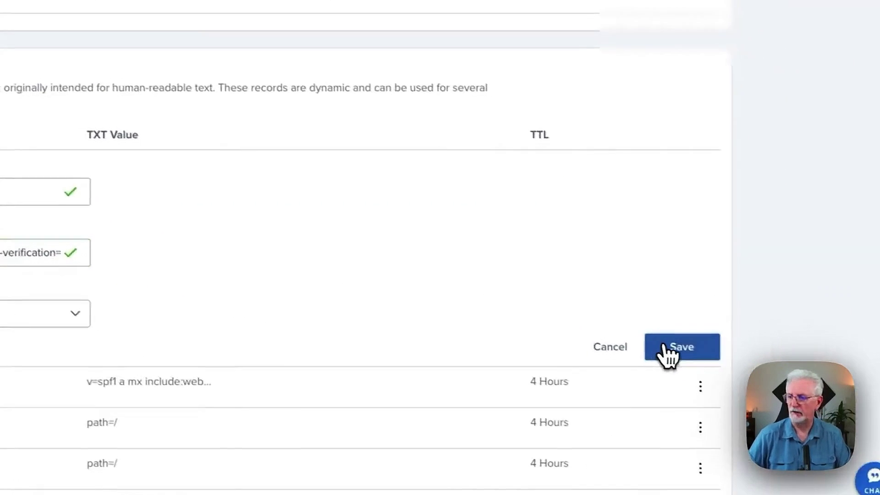
pyautogui.click(877, 417)
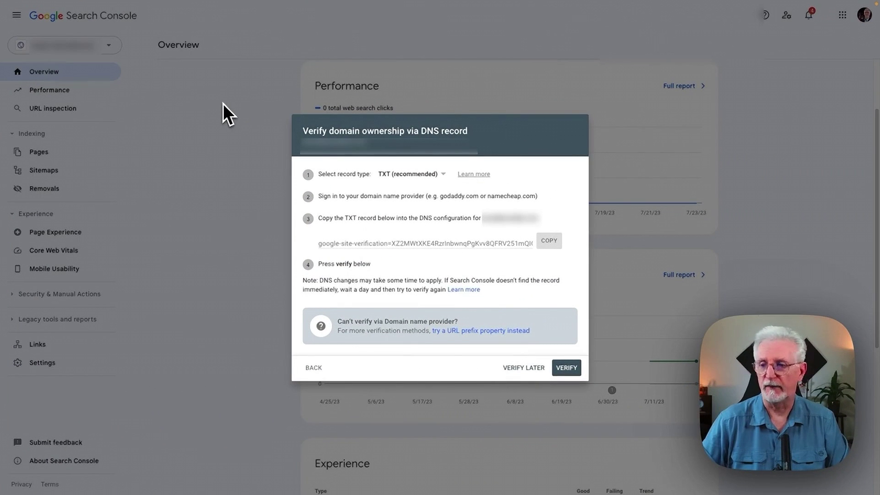
# Verify ownership of the domain property through its DNS TXT record
pyautogui.click(570, 367)
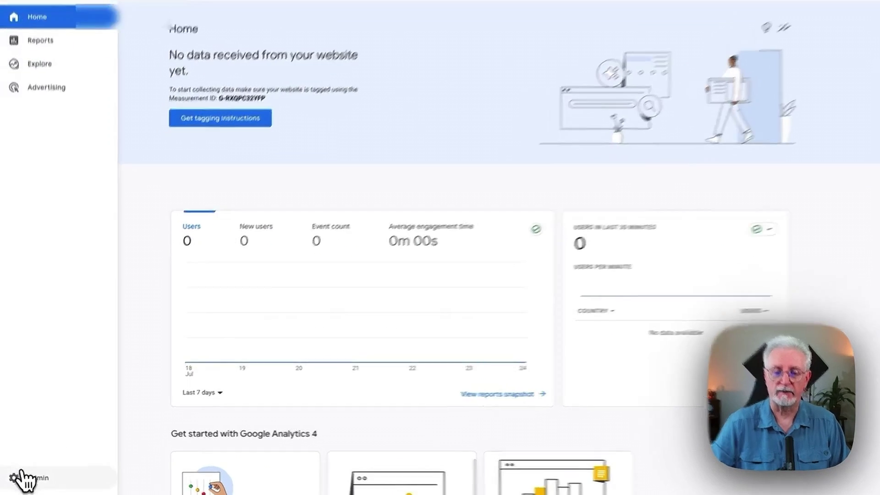
# Under Admin > Search Console Links, start a new link and choose the verified Domain property
pyautogui.click(20, 476)
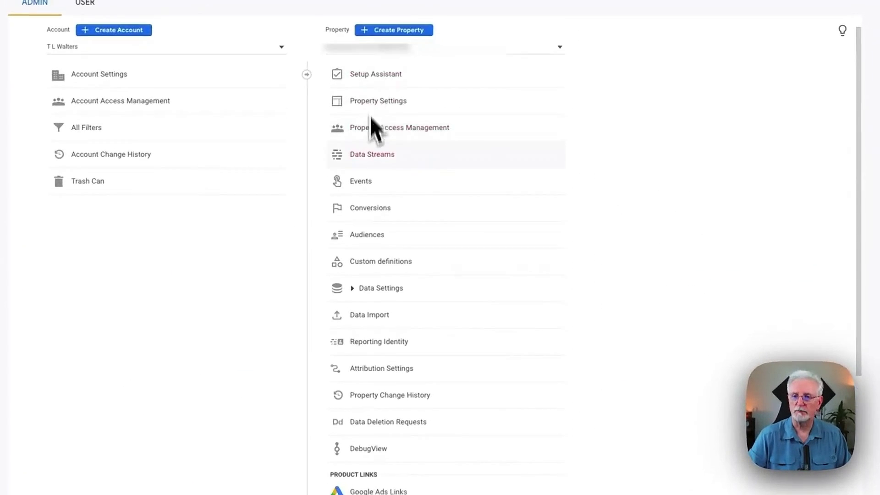
pyautogui.scroll(-5, 364, 269)
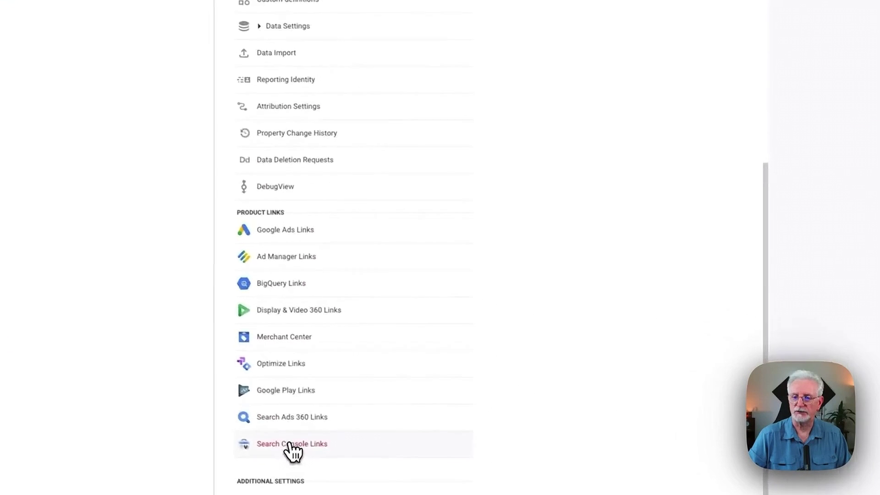
pyautogui.click(306, 448)
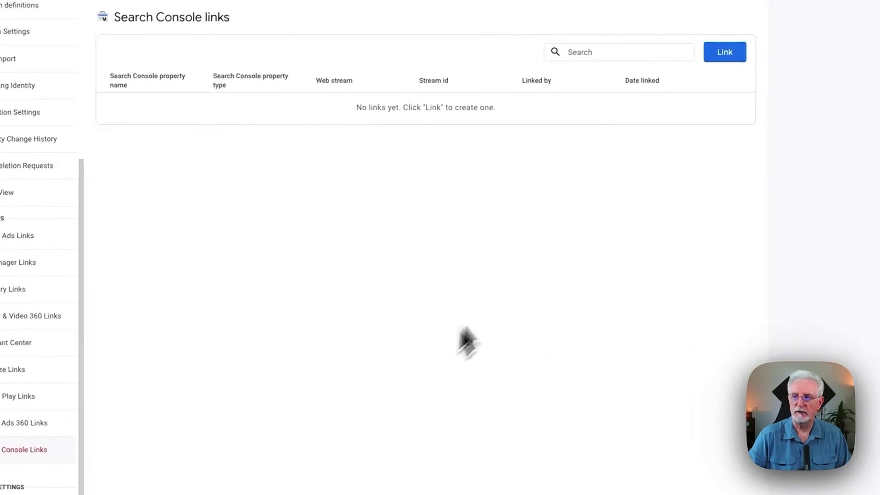
pyautogui.click(724, 51)
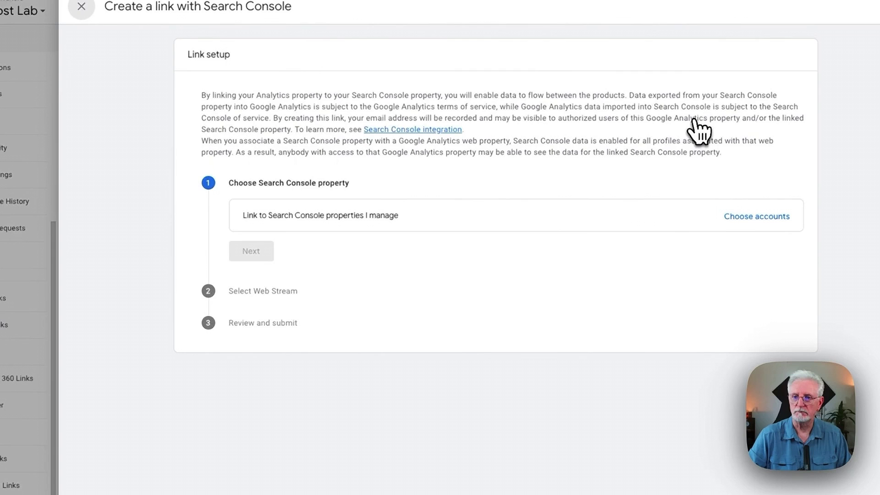
pyautogui.click(743, 220)
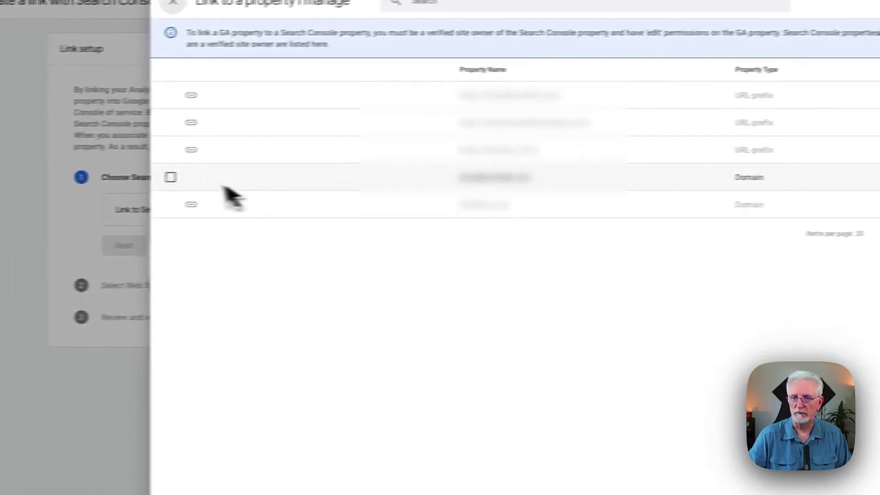
pyautogui.click(216, 176)
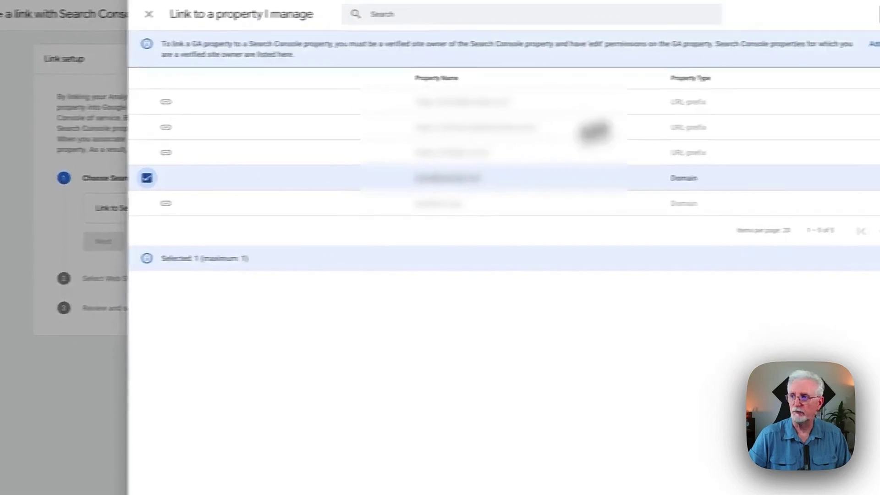
pyautogui.click(849, 17)
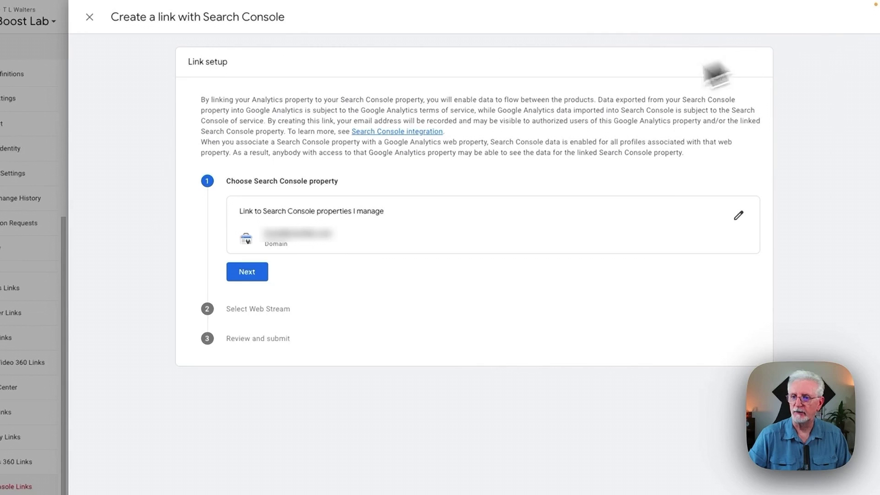
# Select the site's web stream for the link and proceed to review
pyautogui.click(259, 274)
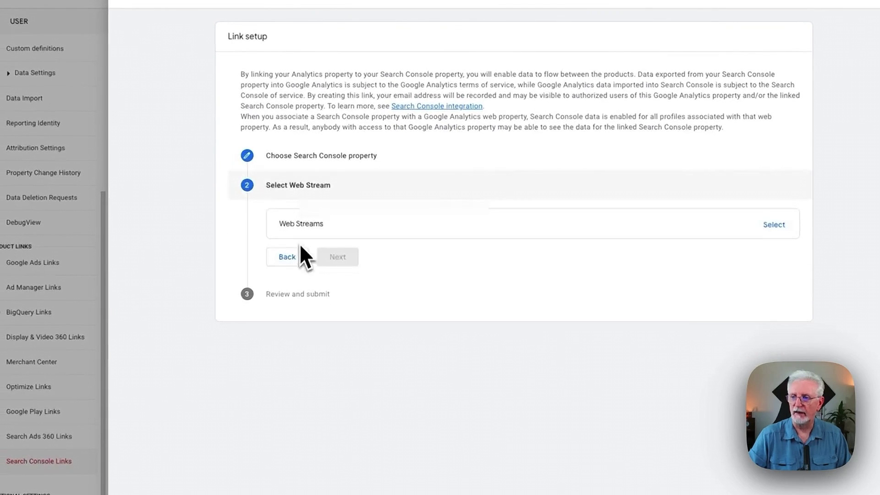
pyautogui.click(772, 225)
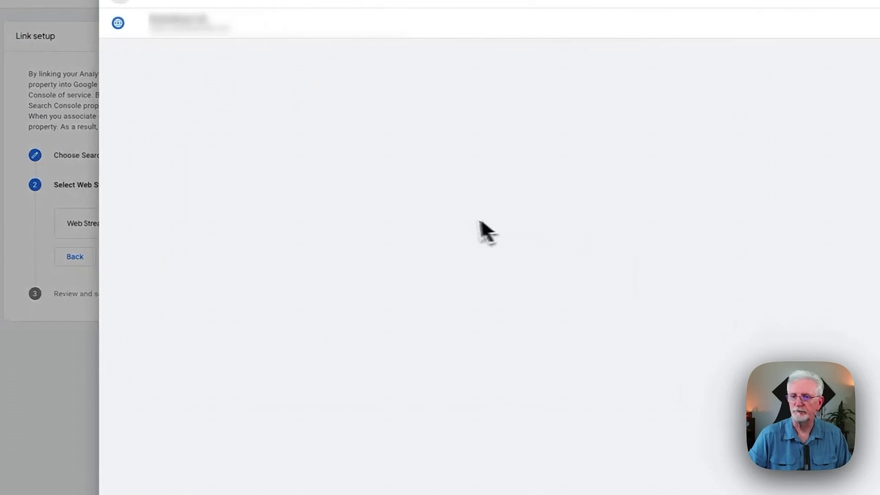
pyautogui.click(201, 23)
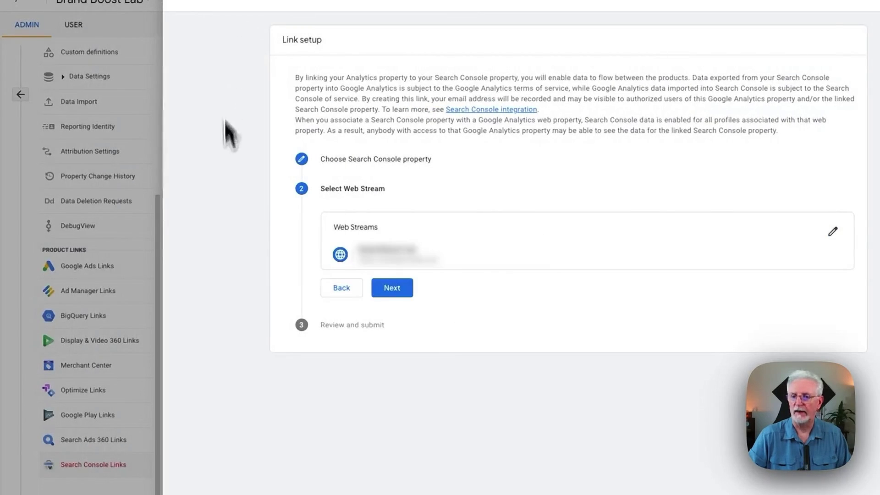
pyautogui.click(392, 289)
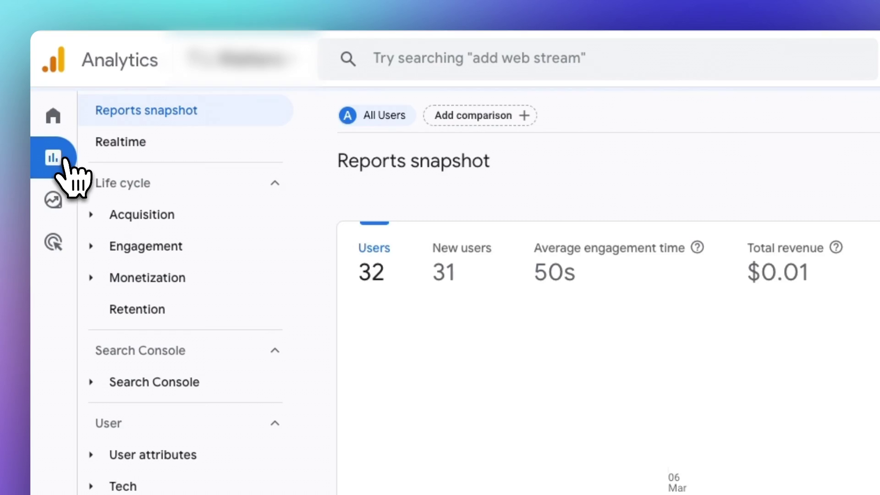
# Open Life cycle > Acquisition overview and scroll down to the Organic Google Search cards
pyautogui.click(161, 216)
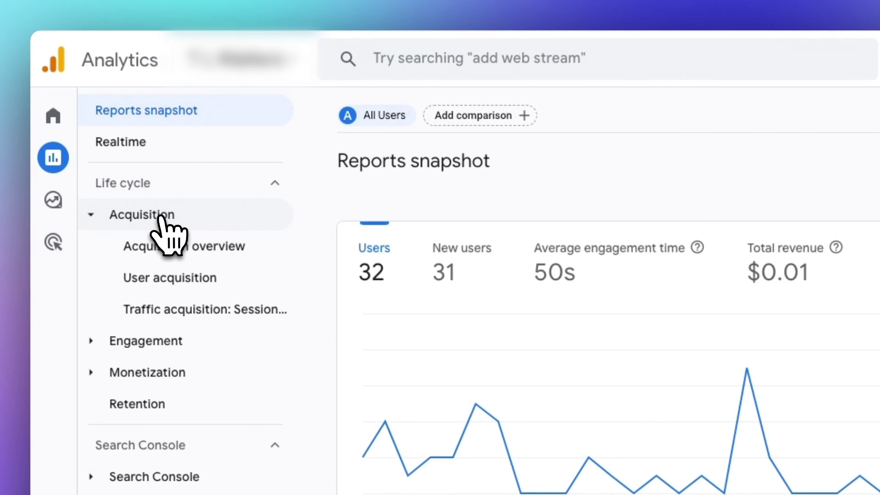
pyautogui.click(176, 246)
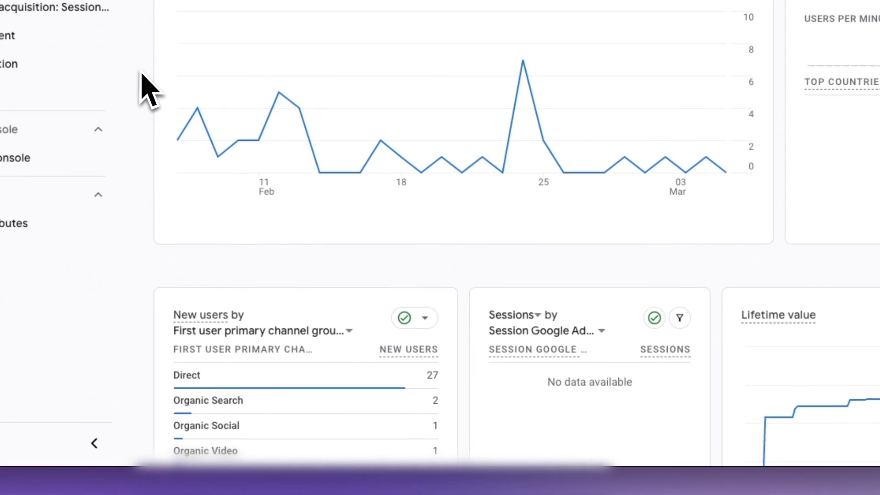
pyautogui.scroll(-3, 141, 73)
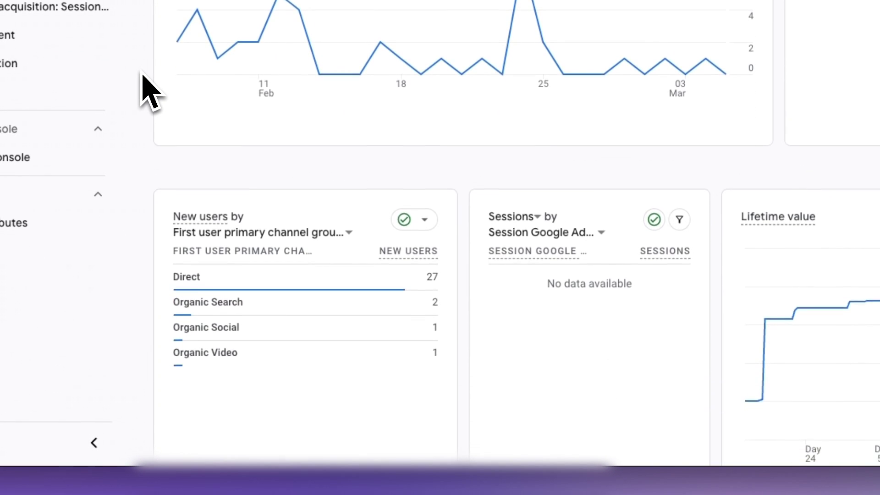
pyautogui.scroll(-5, 142, 74)
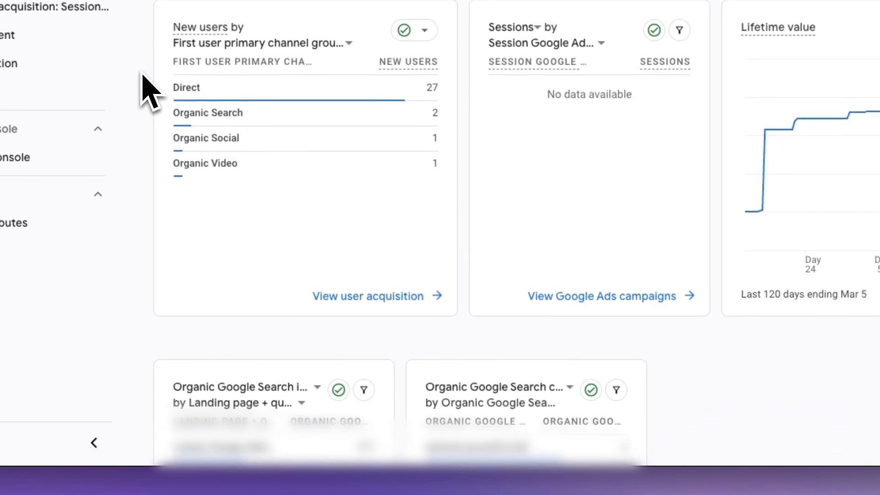
pyautogui.scroll(-5, 142, 74)
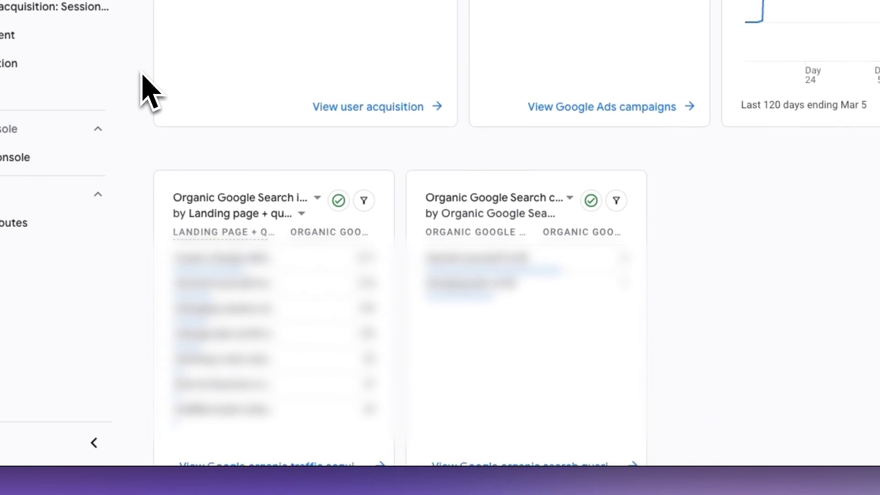
pyautogui.scroll(-3, 142, 74)
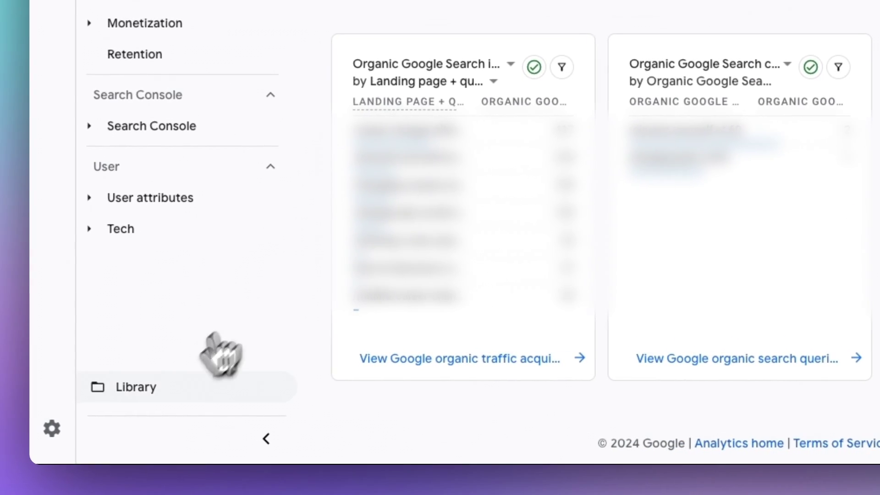
# Edit the Life cycle collection, drag Google organic search traffic and Queries into Acquisition, and save it
pyautogui.click(137, 390)
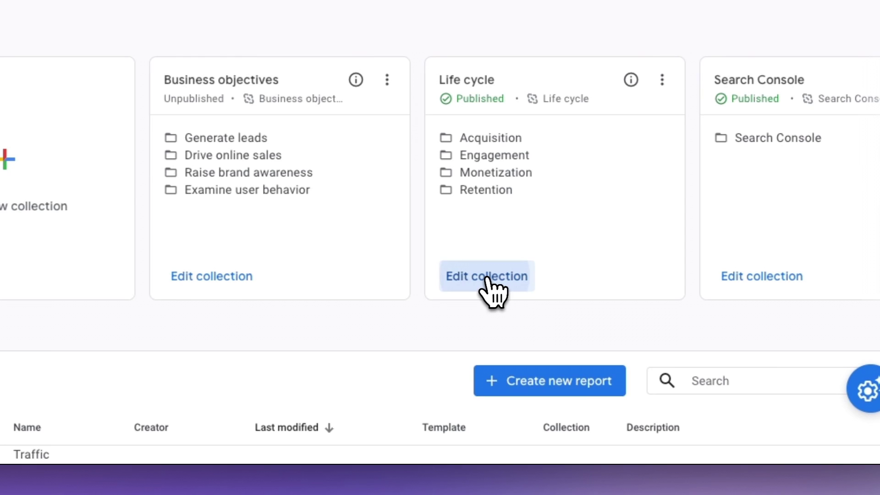
pyautogui.click(486, 278)
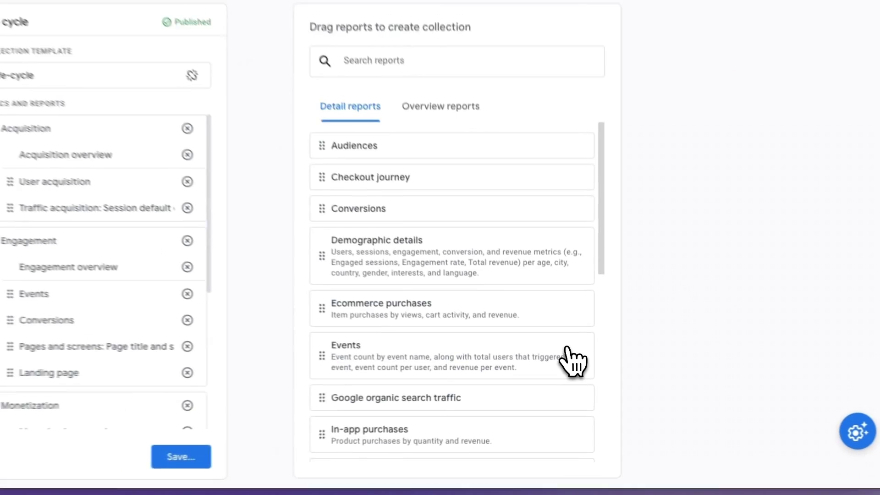
pyautogui.scroll(-1, 629, 236)
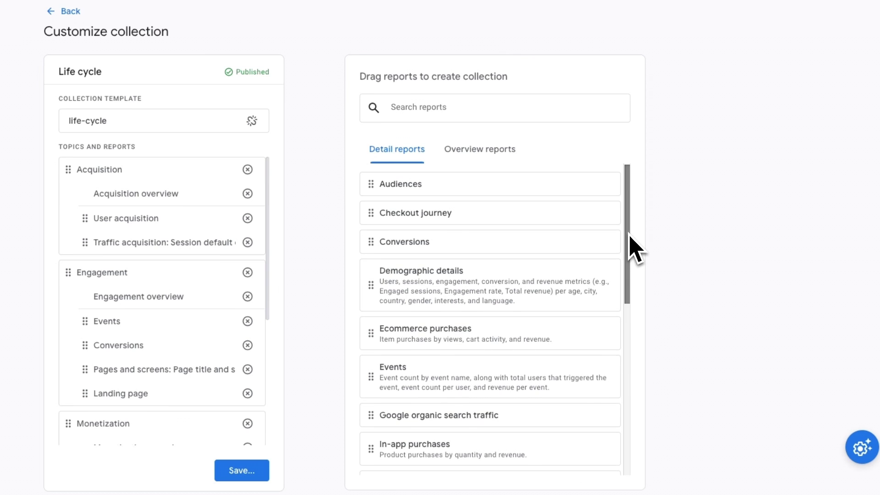
pyautogui.moveTo(629, 237); pyautogui.dragTo(642, 337)
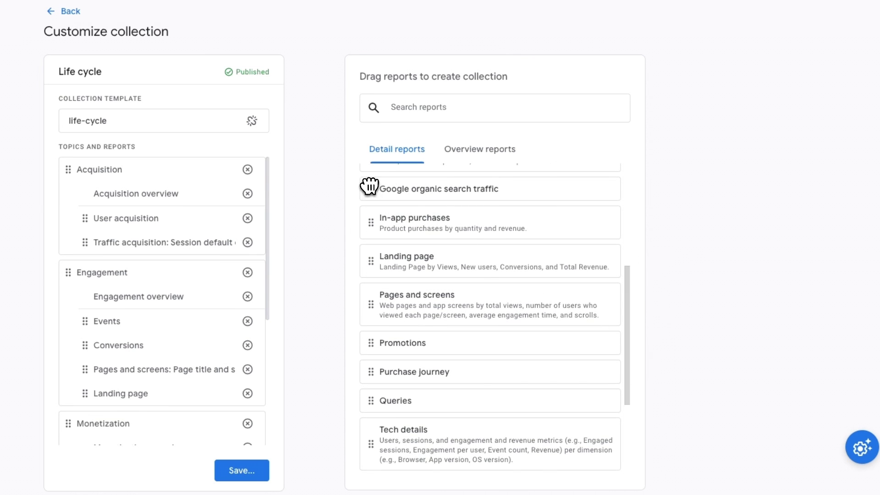
pyautogui.moveTo(369, 186); pyautogui.dragTo(79, 282)
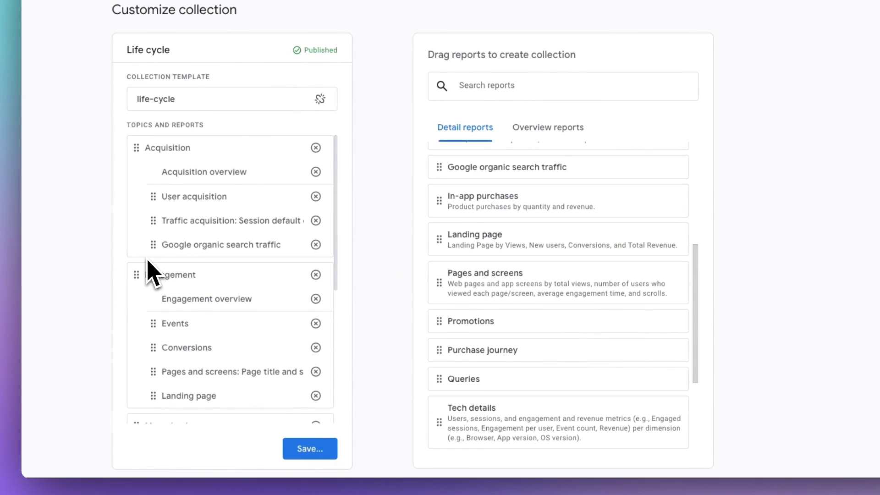
pyautogui.moveTo(431, 372); pyautogui.dragTo(155, 273)
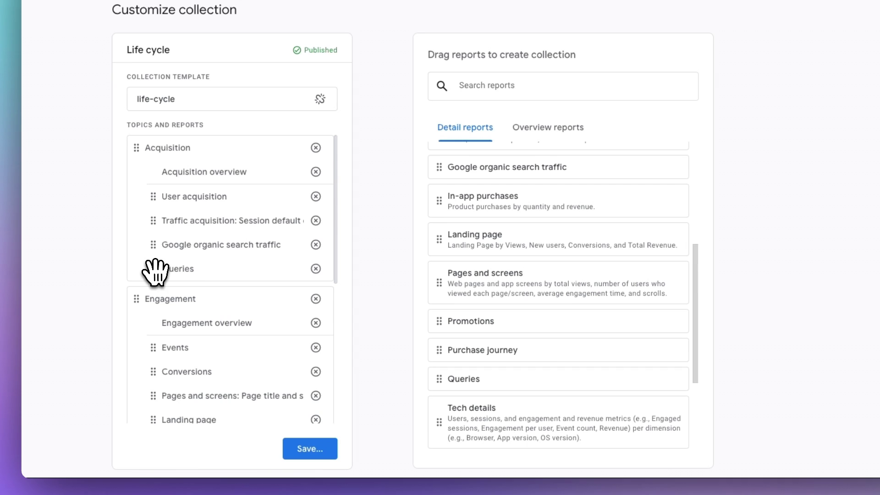
pyautogui.click(308, 454)
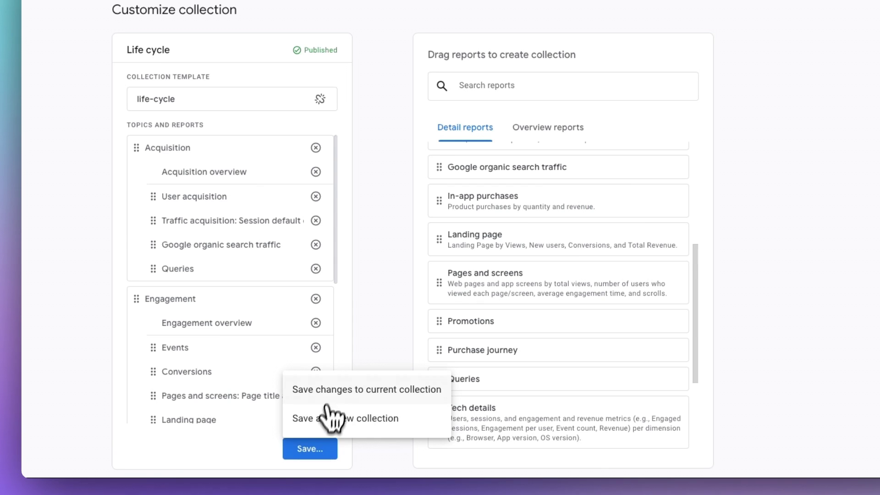
pyautogui.click(330, 390)
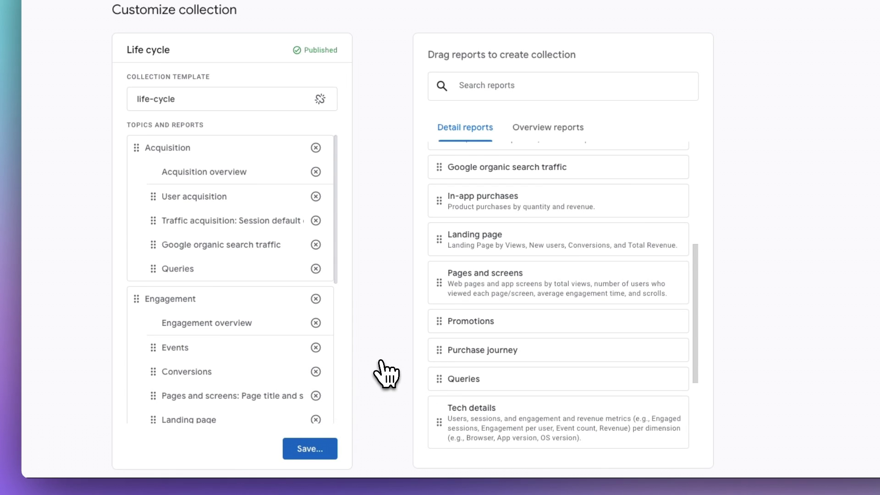
# Go back to the Library and open the Queries report under Search Console
pyautogui.click(137, 87)
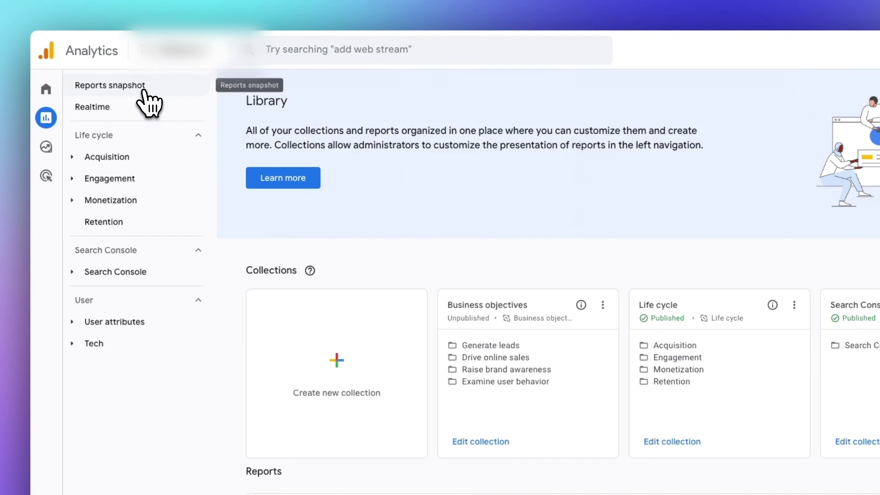
pyautogui.click(74, 270)
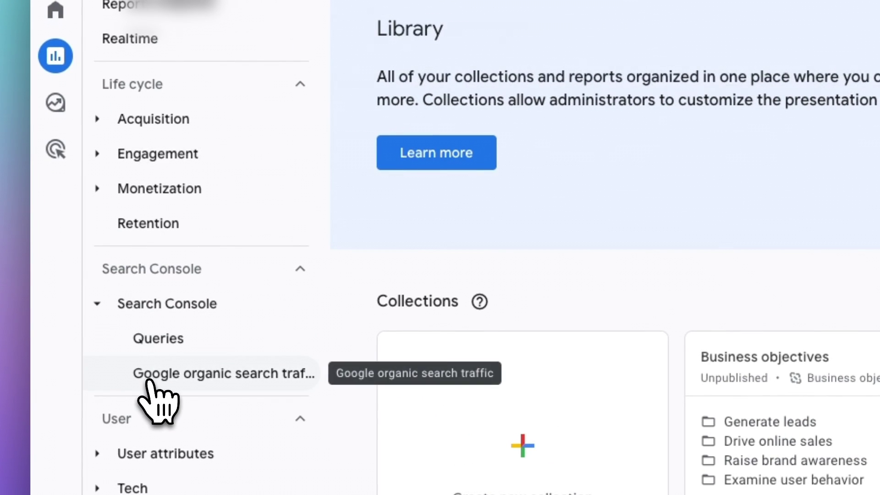
pyautogui.click(155, 350)
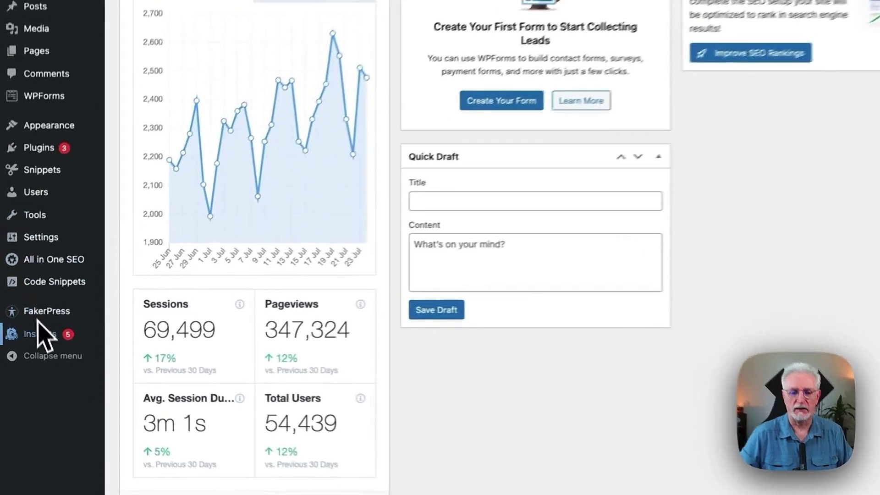
# Open Insights > Reports in MonsterInsights and switch to the Search Console tab
pyautogui.moveTo(28, 339)
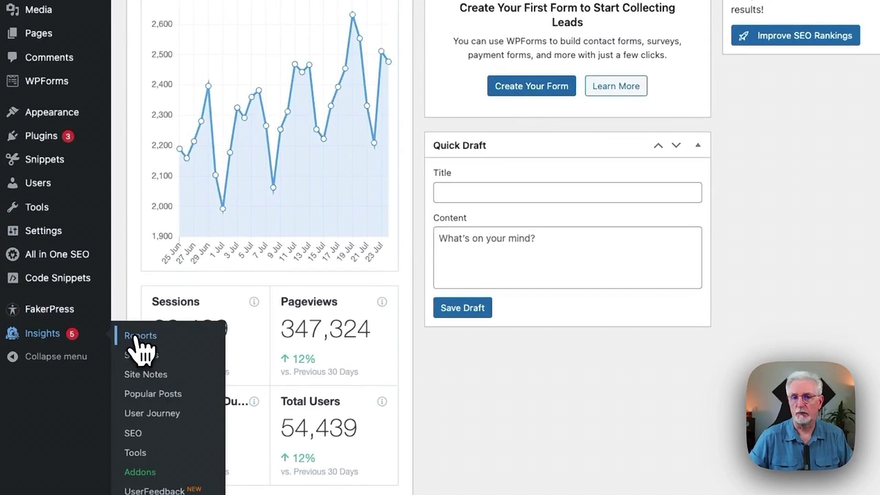
pyautogui.click(136, 336)
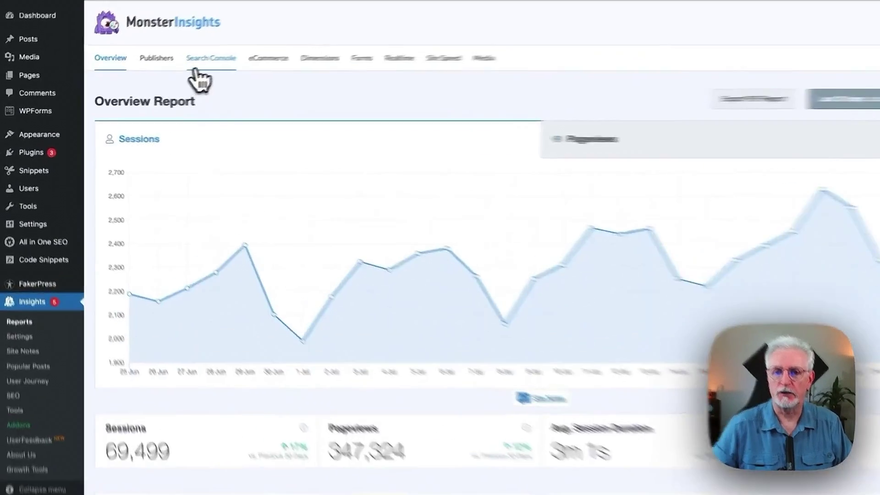
pyautogui.click(201, 61)
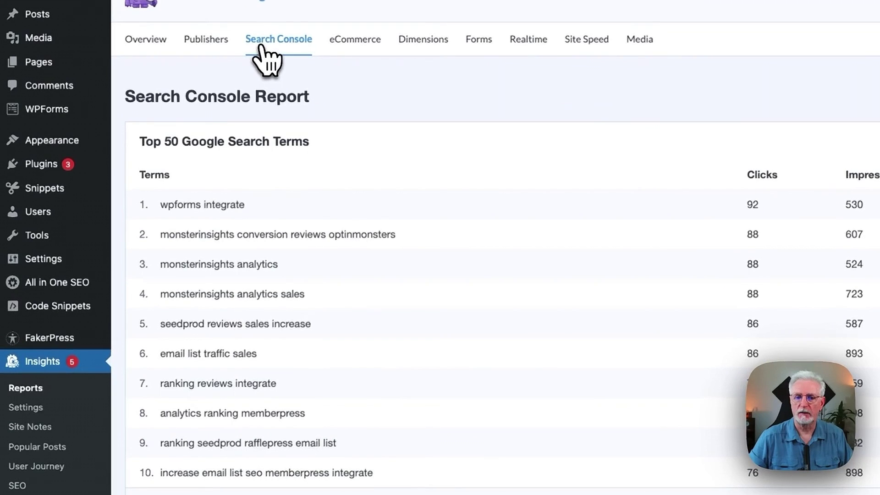